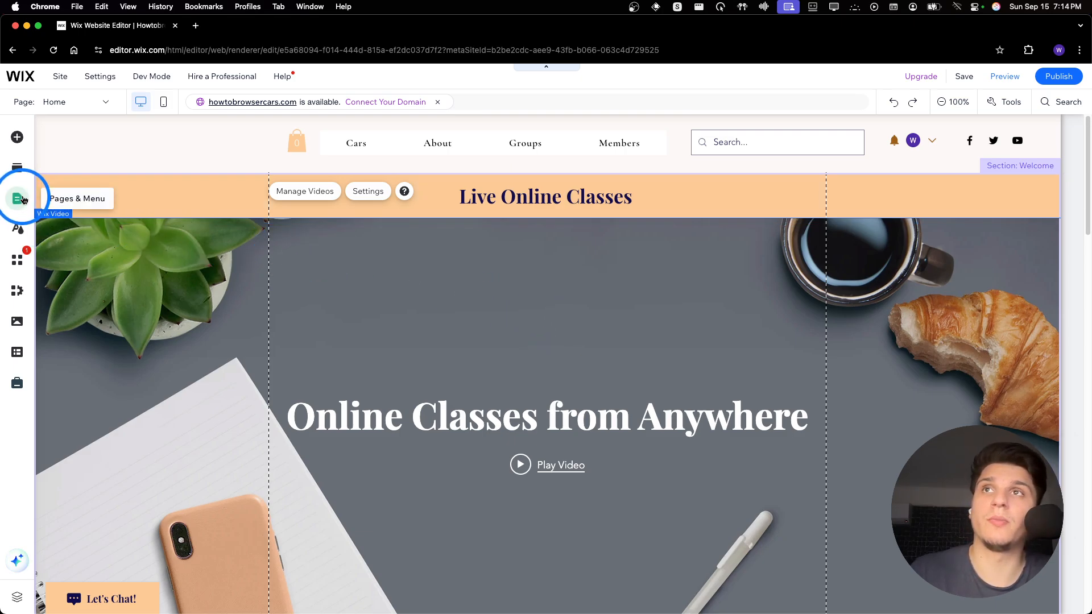
# Step: Open the site's pages and menu settings and review the kinds of menu items that can be added
pyautogui.click(18, 198)
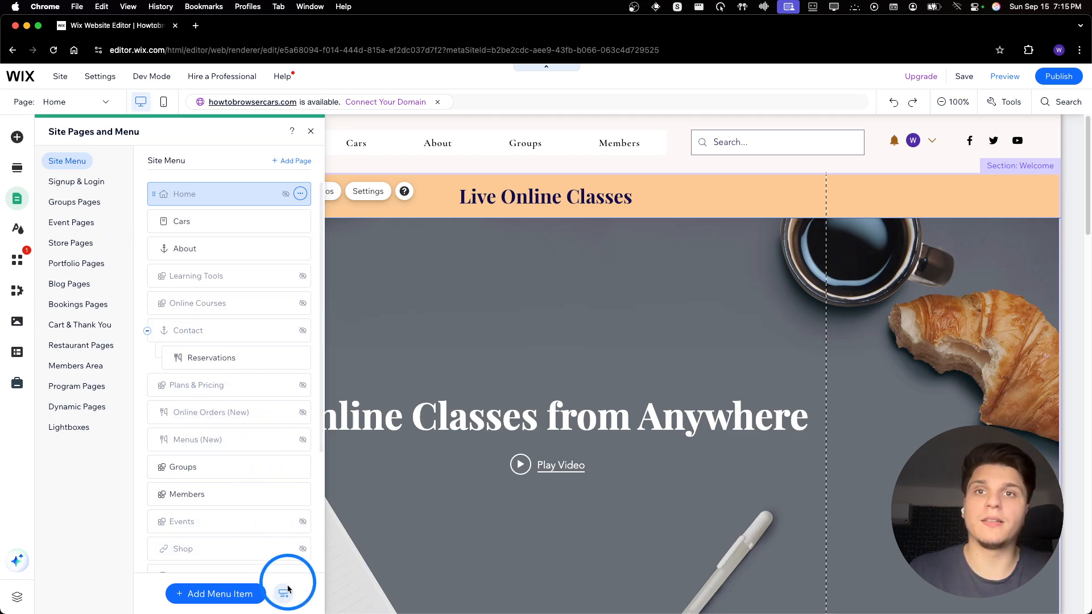
pyautogui.click(216, 595)
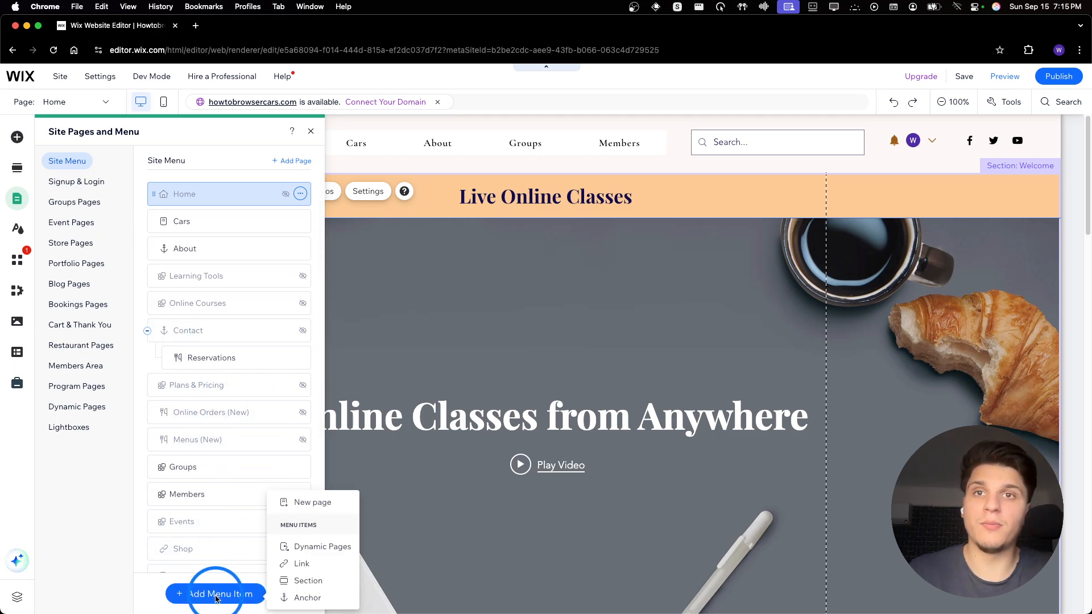
pyautogui.click(297, 582)
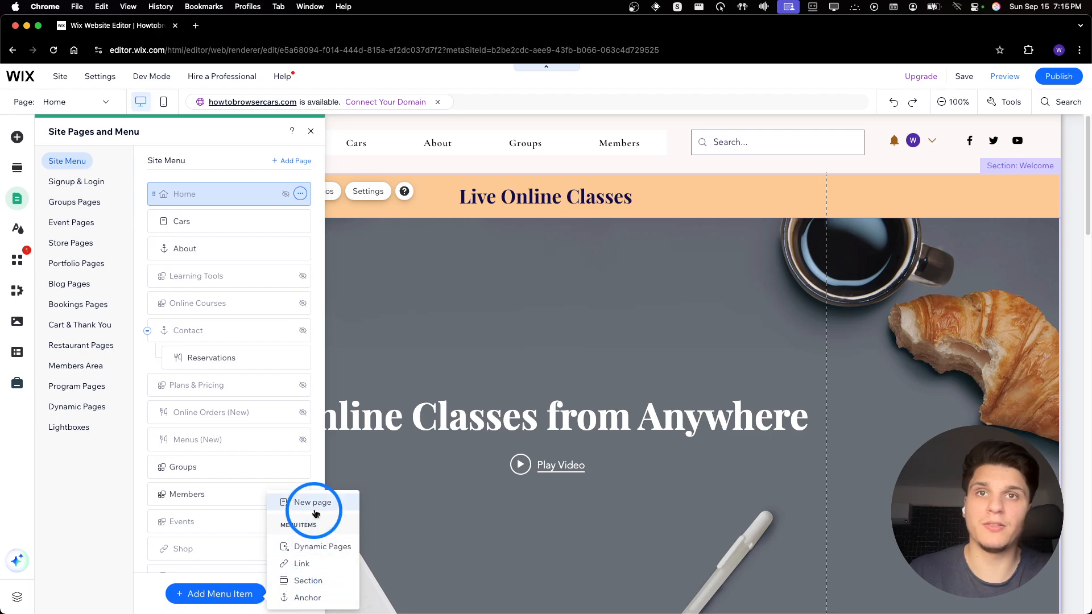
pyautogui.click(135, 596)
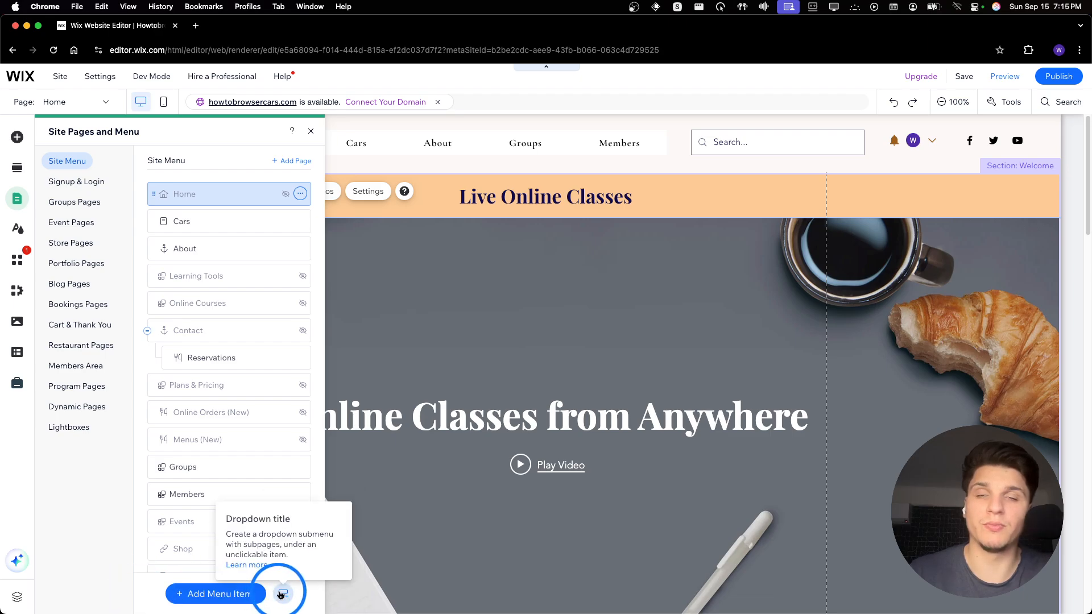
# Step: Add a dropdown title to the site menu and name it GROUP
pyautogui.click(281, 594)
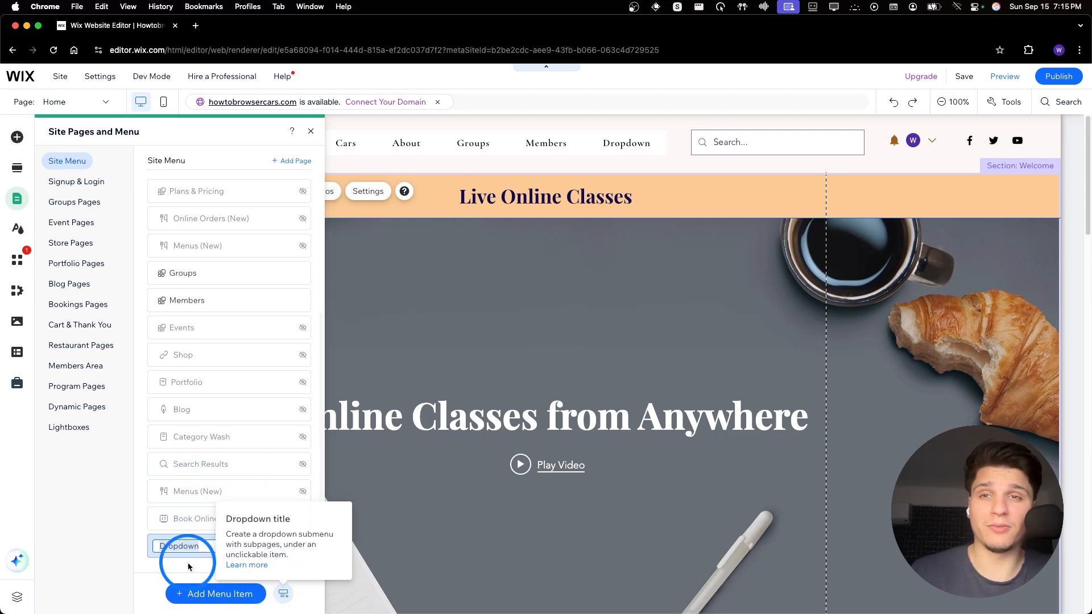
pyautogui.click(203, 547)
pyautogui.press('super+a')
pyautogui.press('BackSpace')
pyautogui.write('GROUP')
pyautogui.click(290, 544)
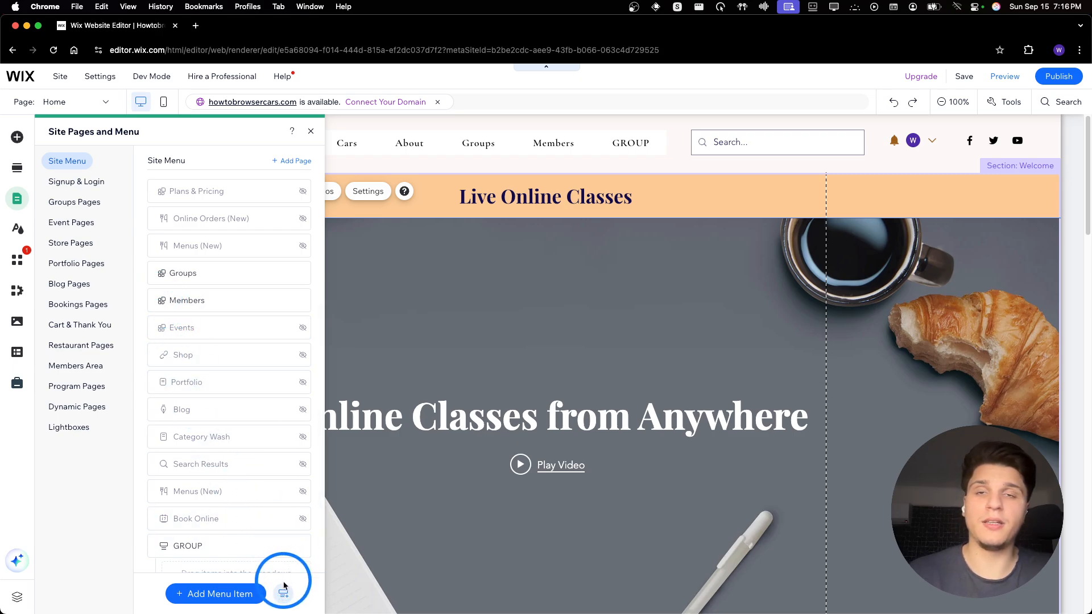
# Step: Nest the Groups, Members and Events pages under the GROUP dropdown in the site menu
pyautogui.click(245, 591)
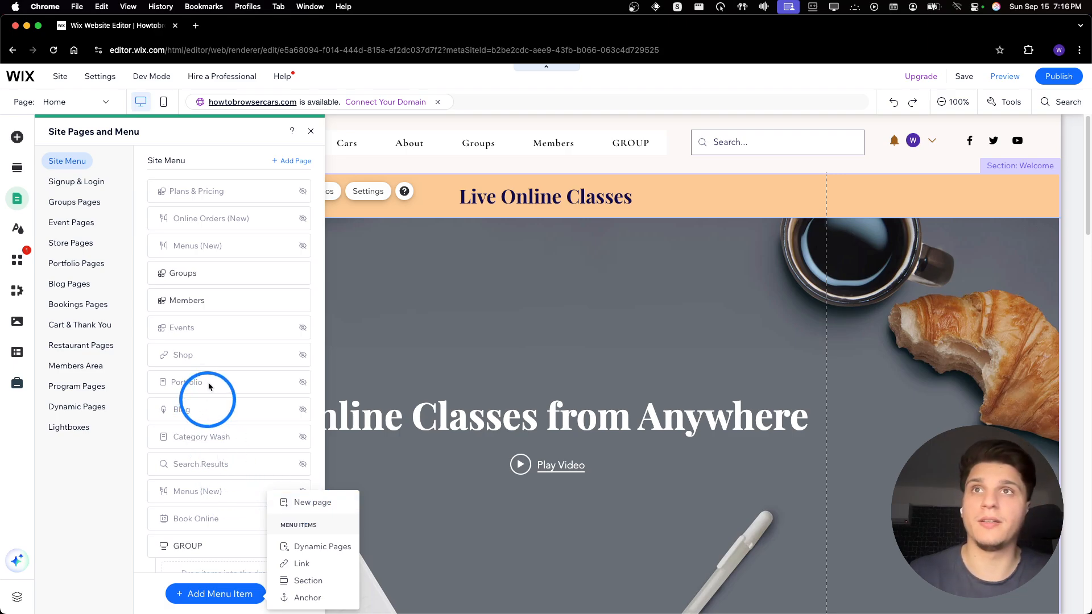
pyautogui.click(190, 323)
pyautogui.moveTo(143, 284); pyautogui.dragTo(240, 545)
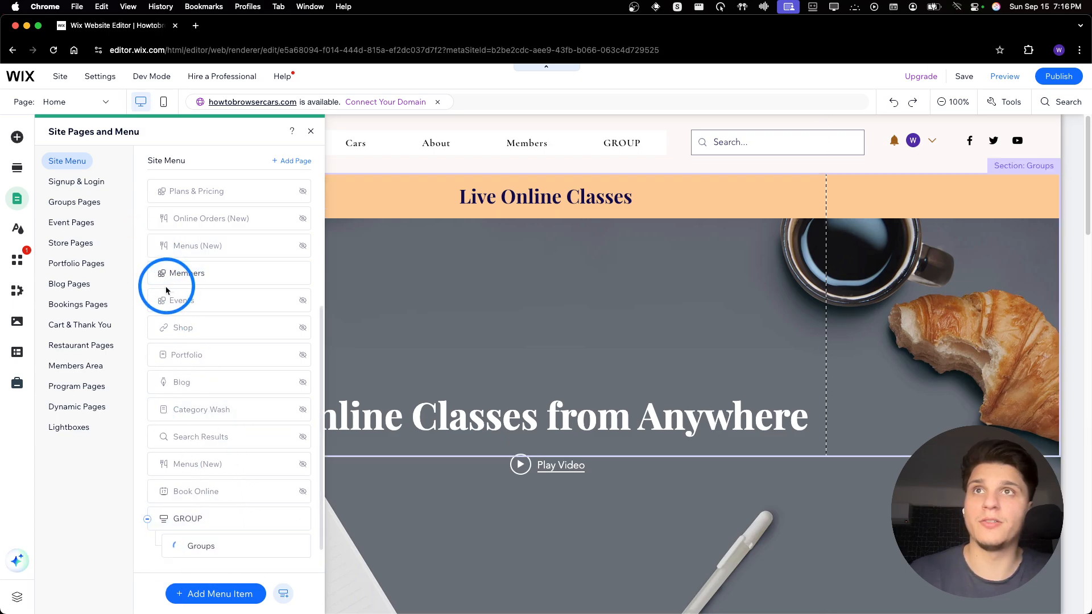
pyautogui.moveTo(156, 275); pyautogui.dragTo(231, 520)
pyautogui.moveTo(156, 274); pyautogui.dragTo(210, 488)
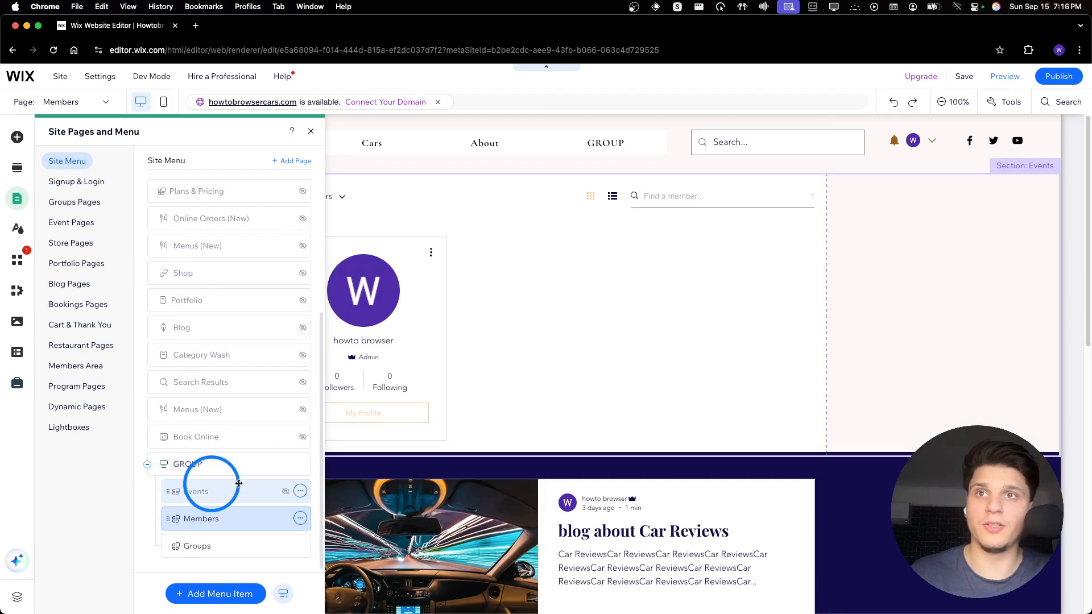
pyautogui.click(268, 461)
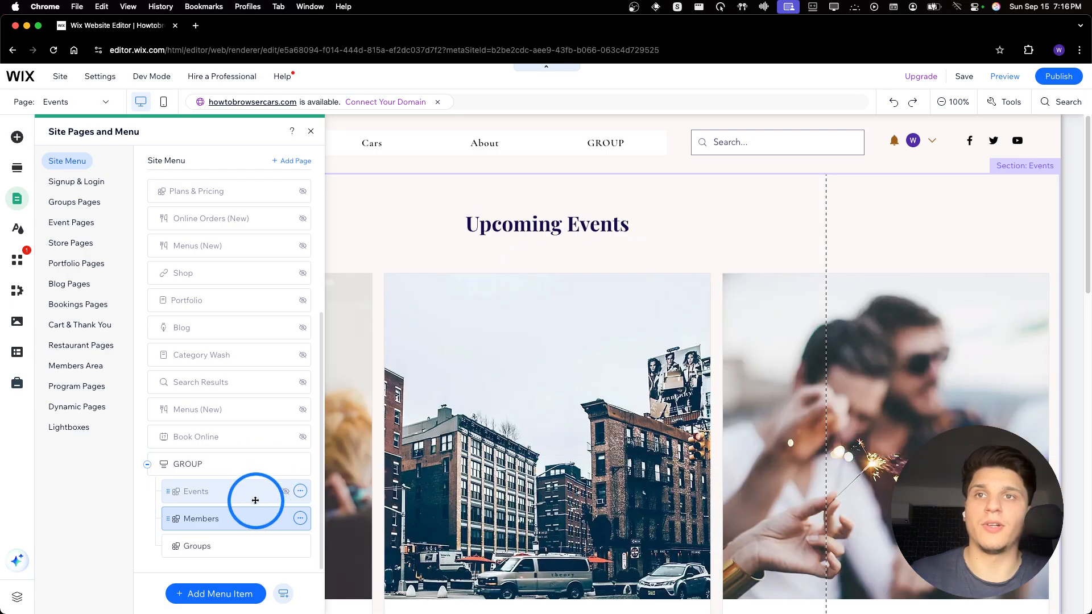
# Step: Make the hidden Events page under GROUP show in the menu
pyautogui.click(302, 490)
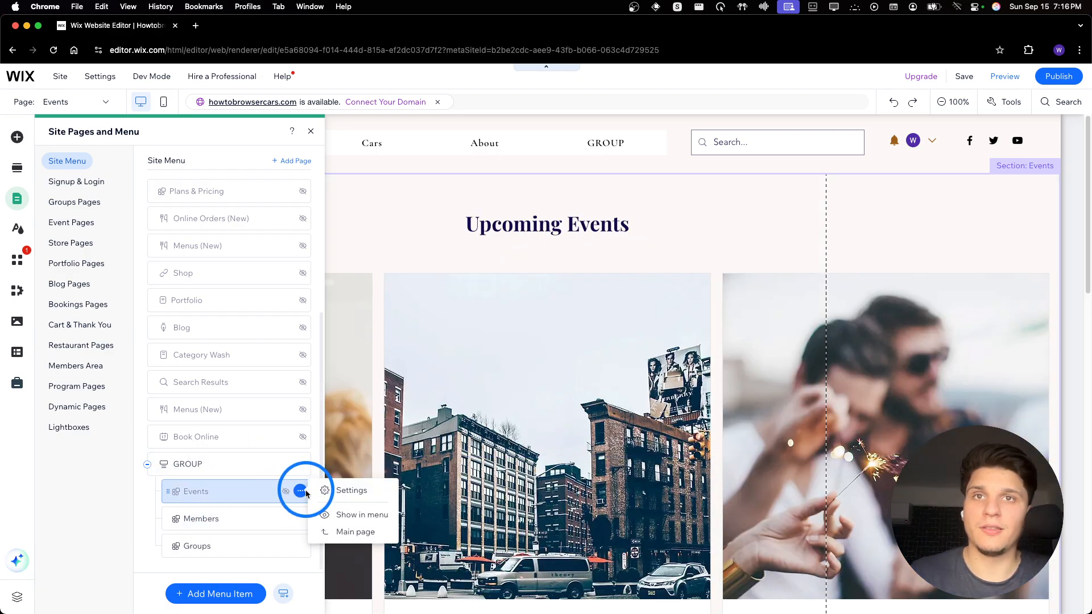
pyautogui.click(330, 517)
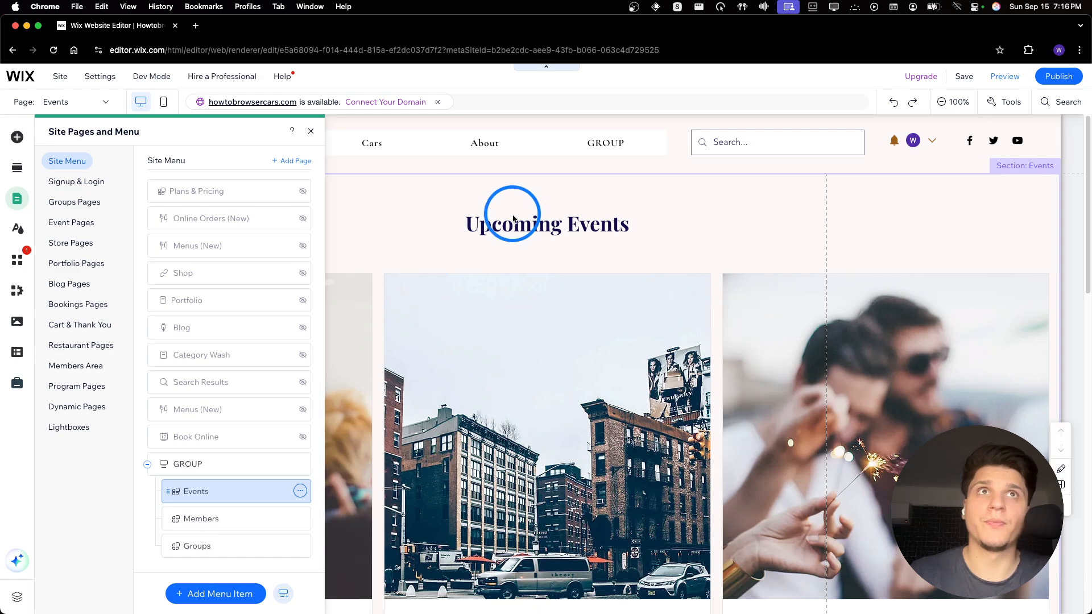
pyautogui.click(610, 191)
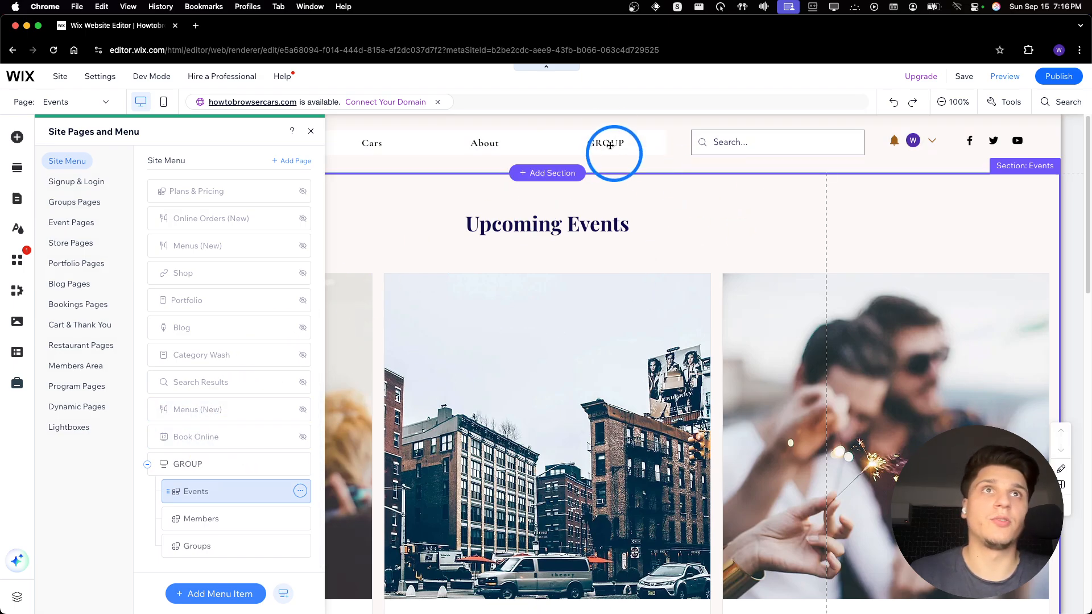
# Step: Preview the site and open its published live version to check the navigation menu
pyautogui.click(997, 81)
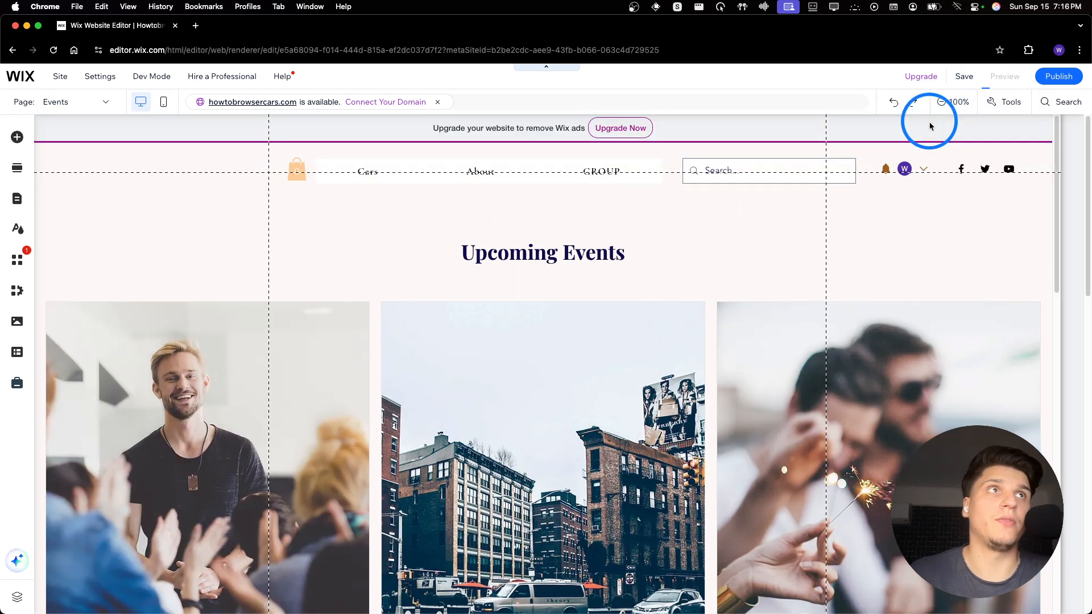
pyautogui.moveTo(1046, 79)
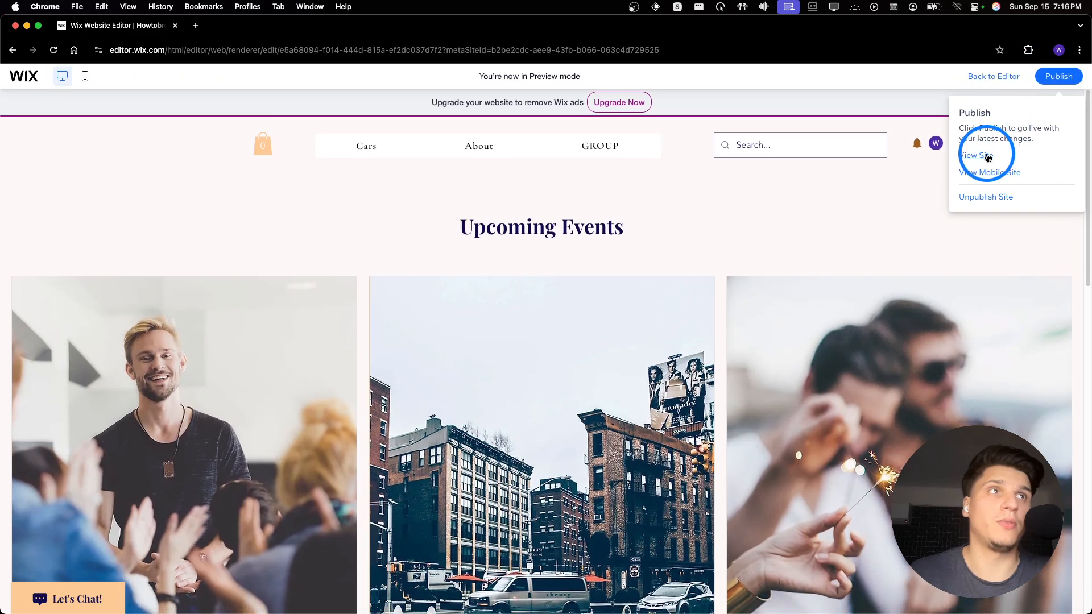
pyautogui.click(983, 156)
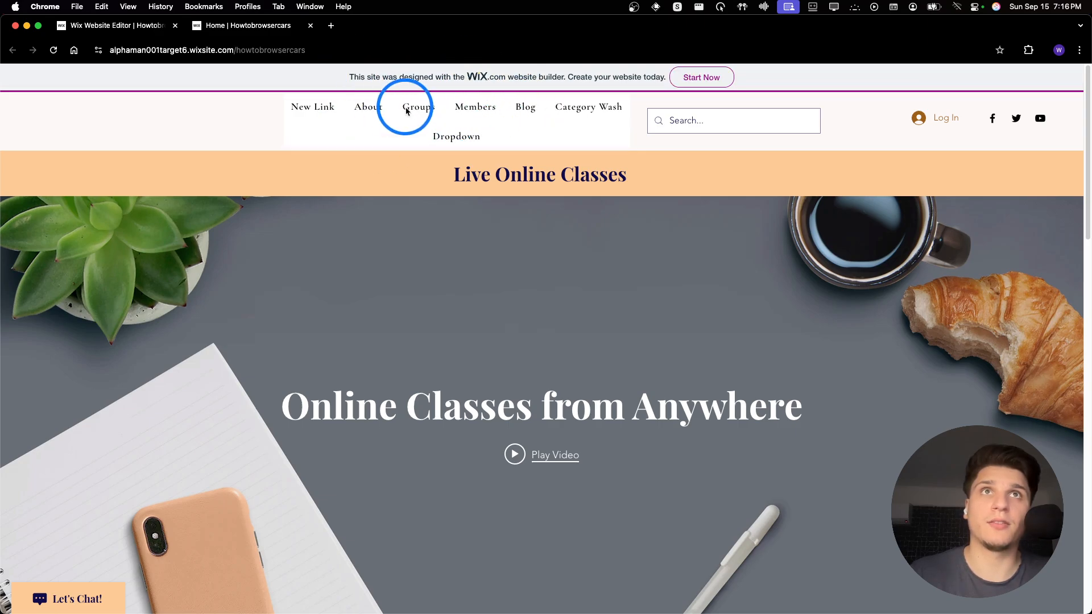
pyautogui.click(148, 25)
pyautogui.click(281, 22)
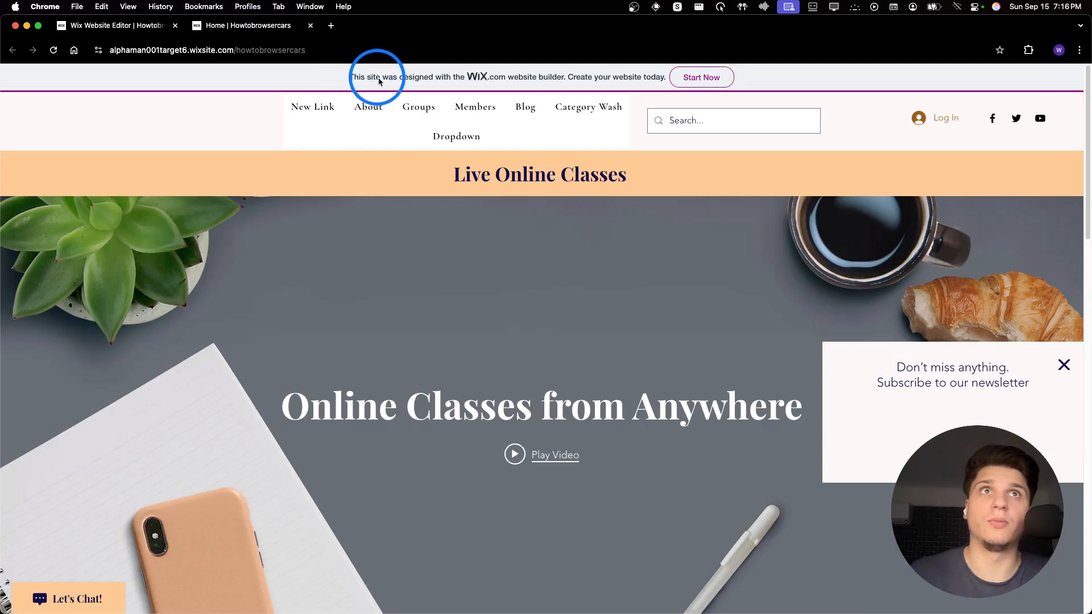
# Step: Reload the live site and open its Groups page from the navigation menu
pyautogui.click(387, 50)
pyautogui.press('Return')
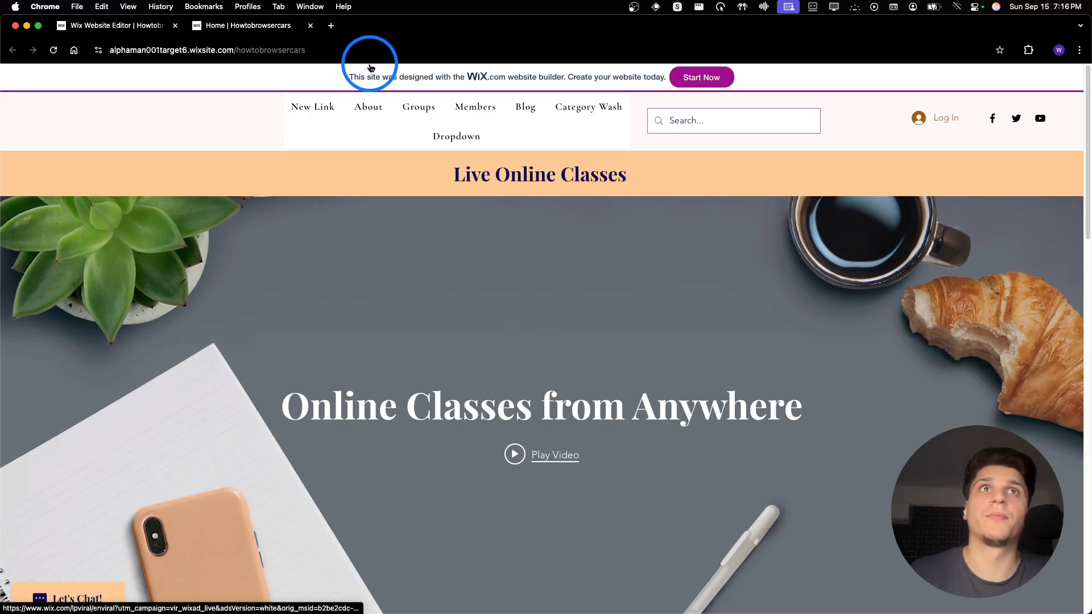
pyautogui.click(361, 52)
pyautogui.press('Return')
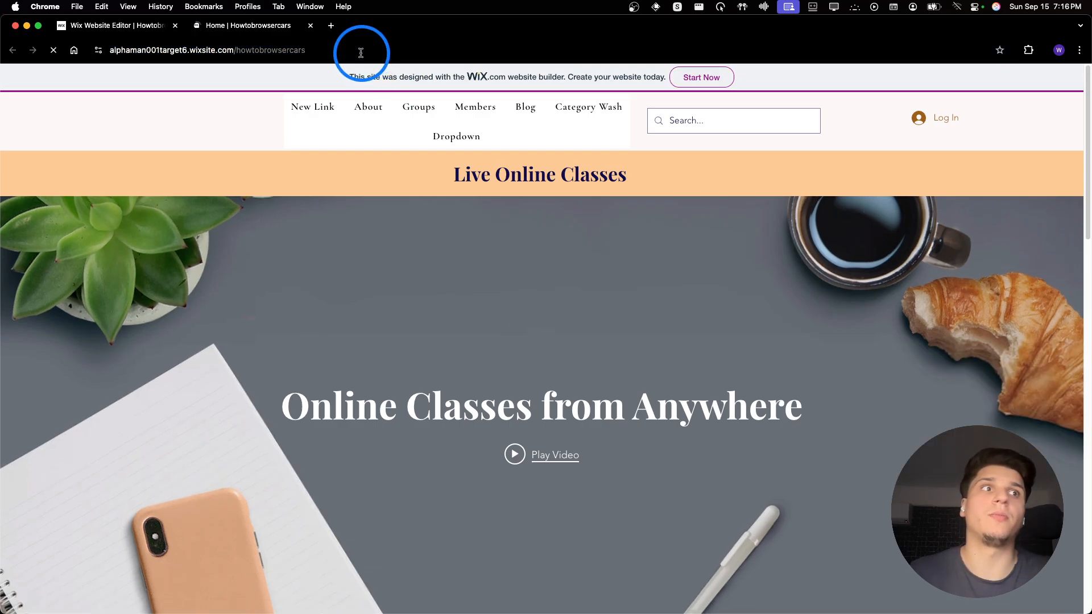
pyautogui.click(420, 108)
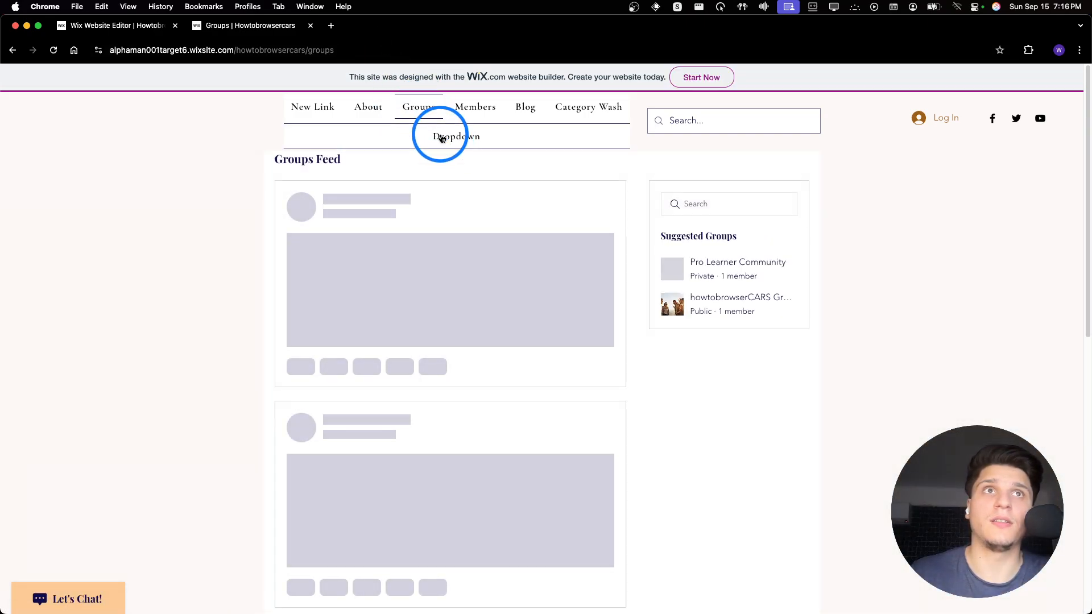
# Step: Return to the editor, preview the site and open the Groups page from the GROUP dropdown
pyautogui.click(111, 25)
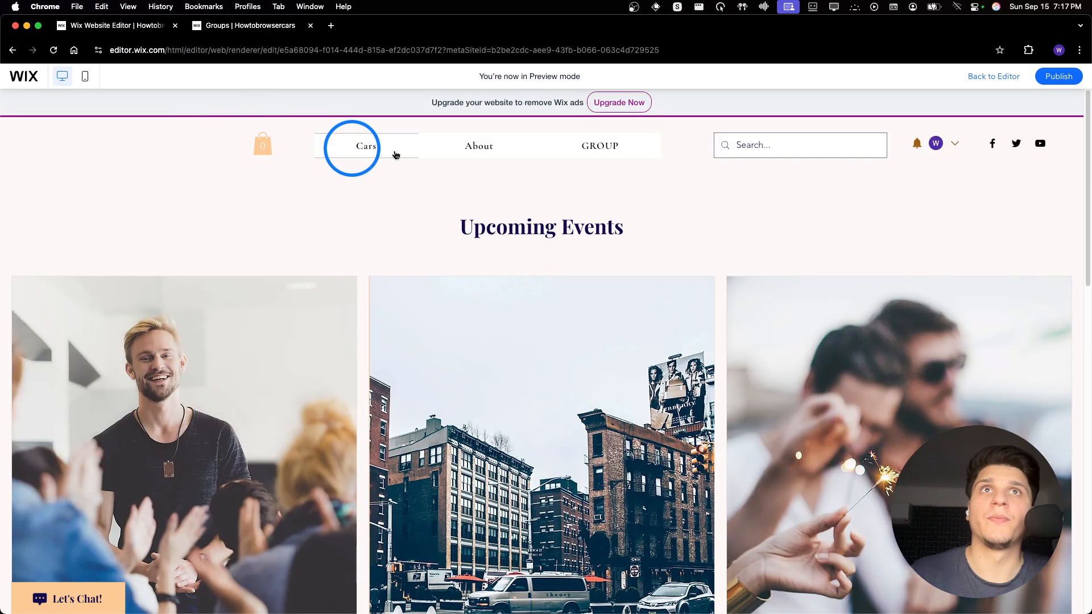
pyautogui.click(994, 77)
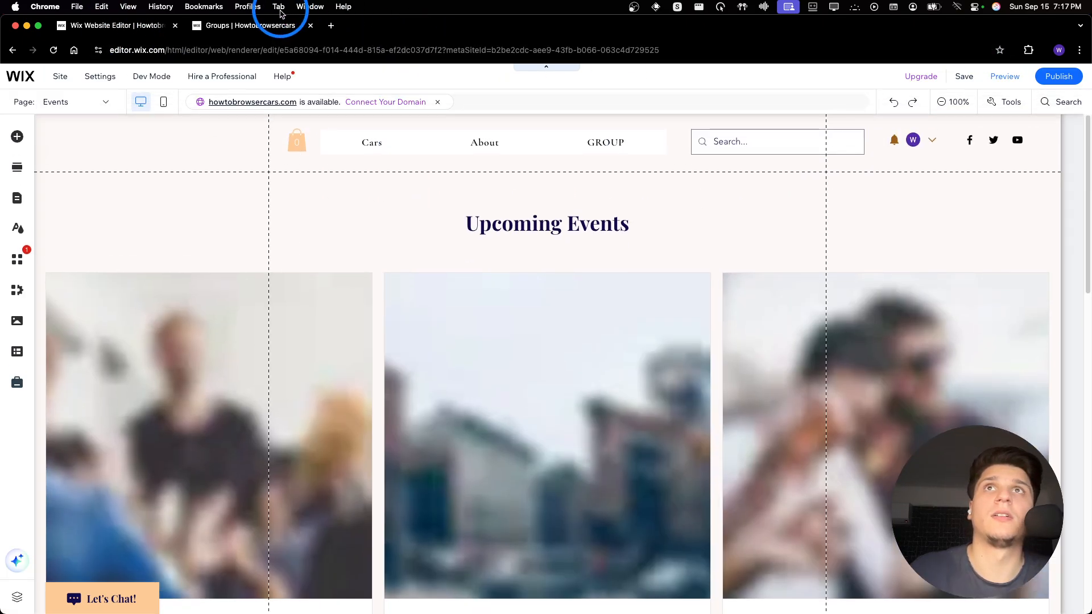
pyautogui.click(258, 23)
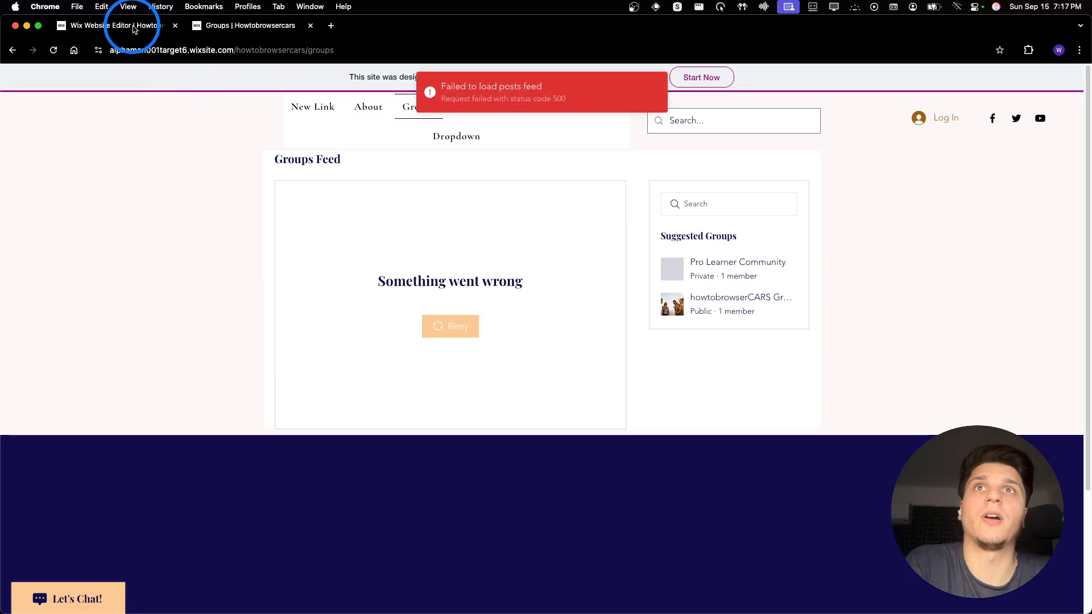
pyautogui.click(134, 29)
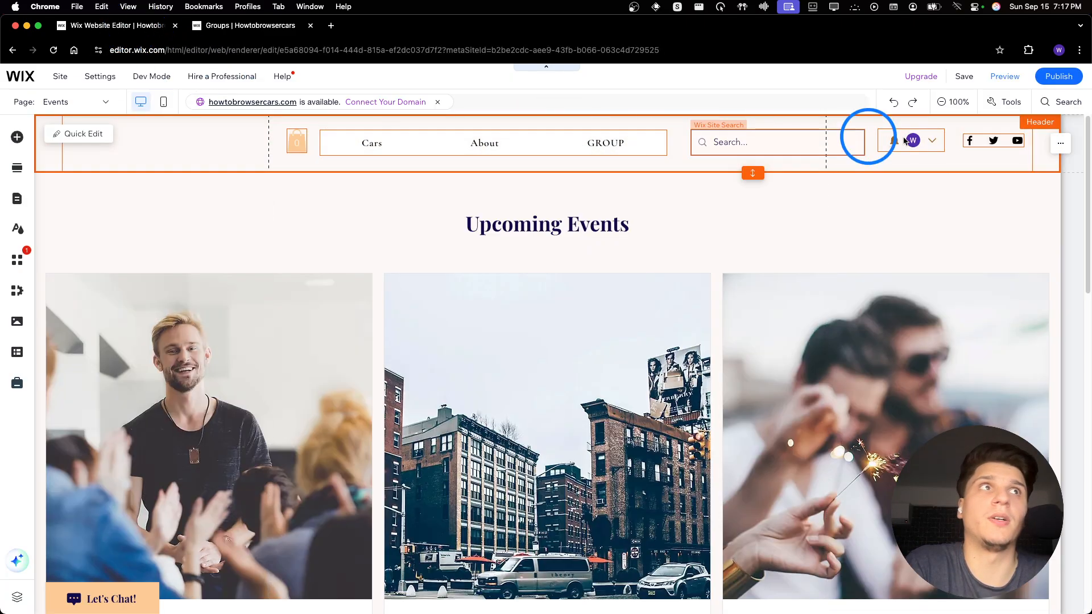
pyautogui.click(1005, 76)
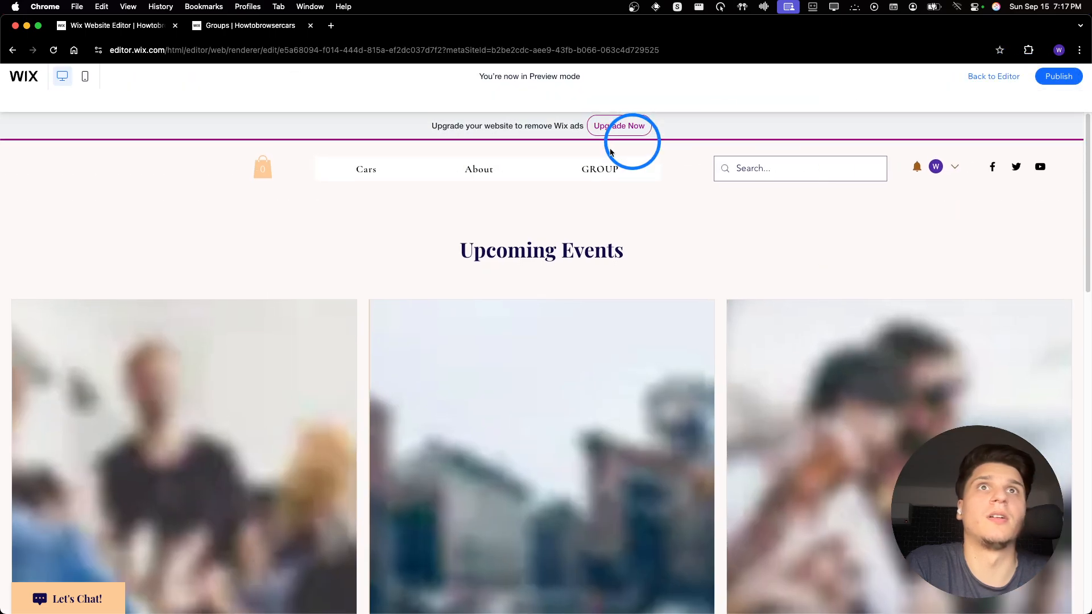
pyautogui.moveTo(616, 150)
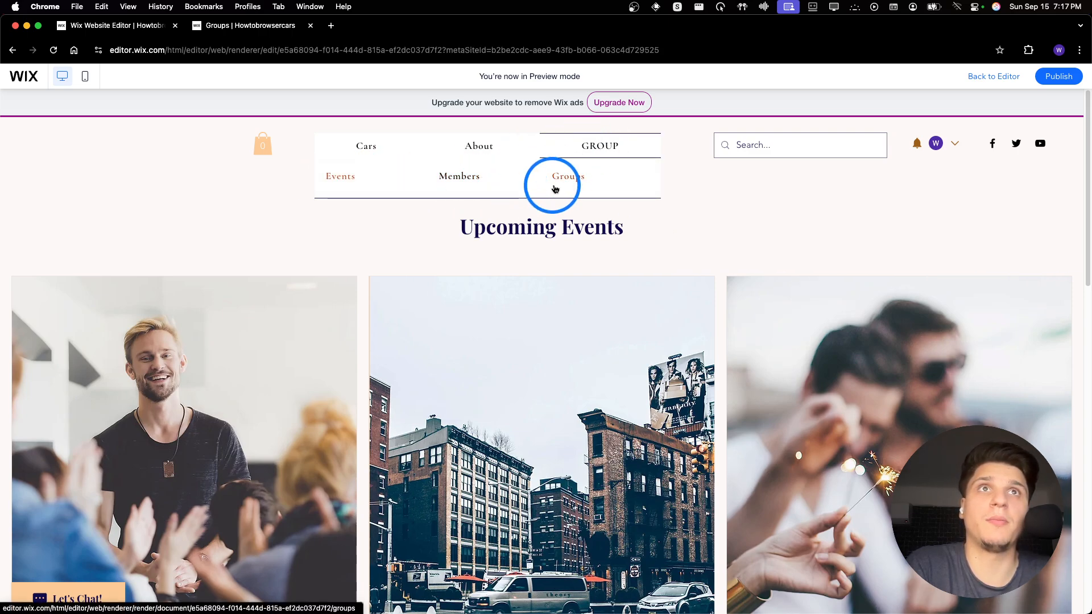
pyautogui.click(585, 184)
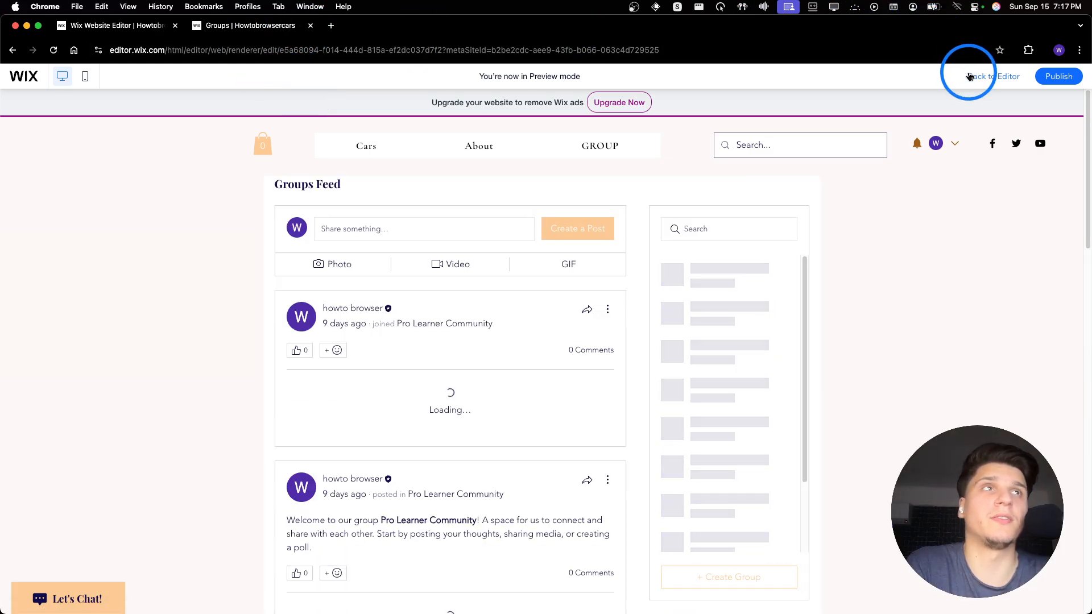
# Step: Leave the preview and add a new page named NOT GROUP under the GROUP dropdown in the site menu
pyautogui.click(969, 76)
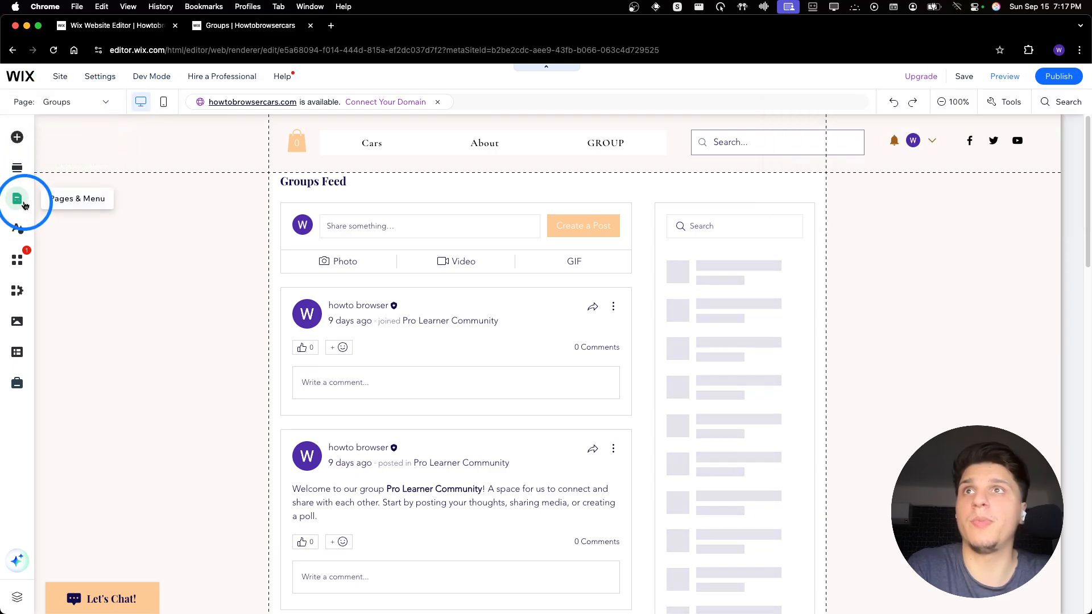
pyautogui.click(25, 204)
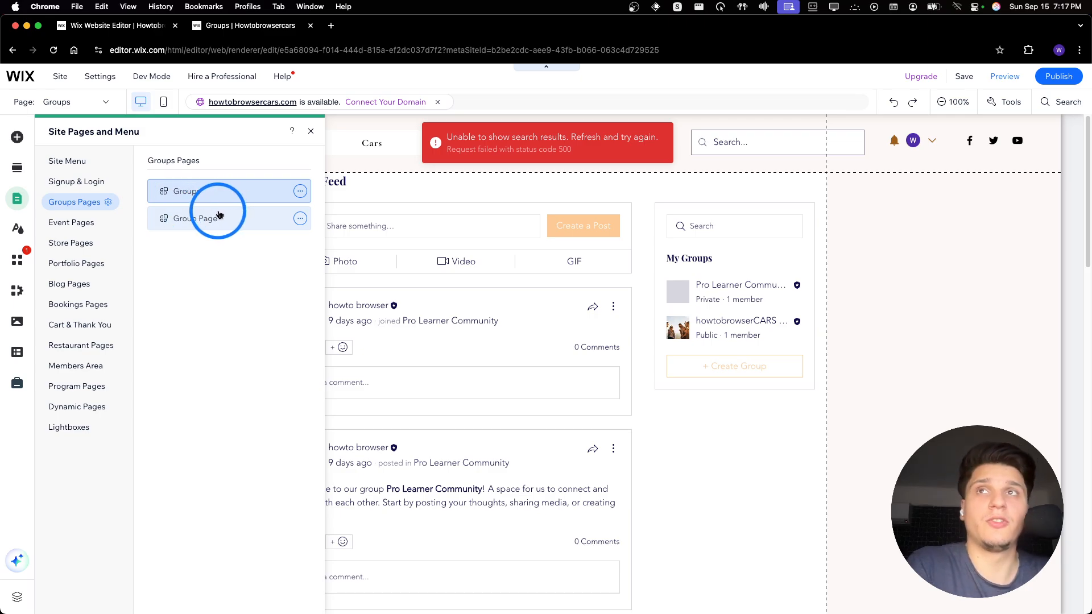
pyautogui.click(67, 166)
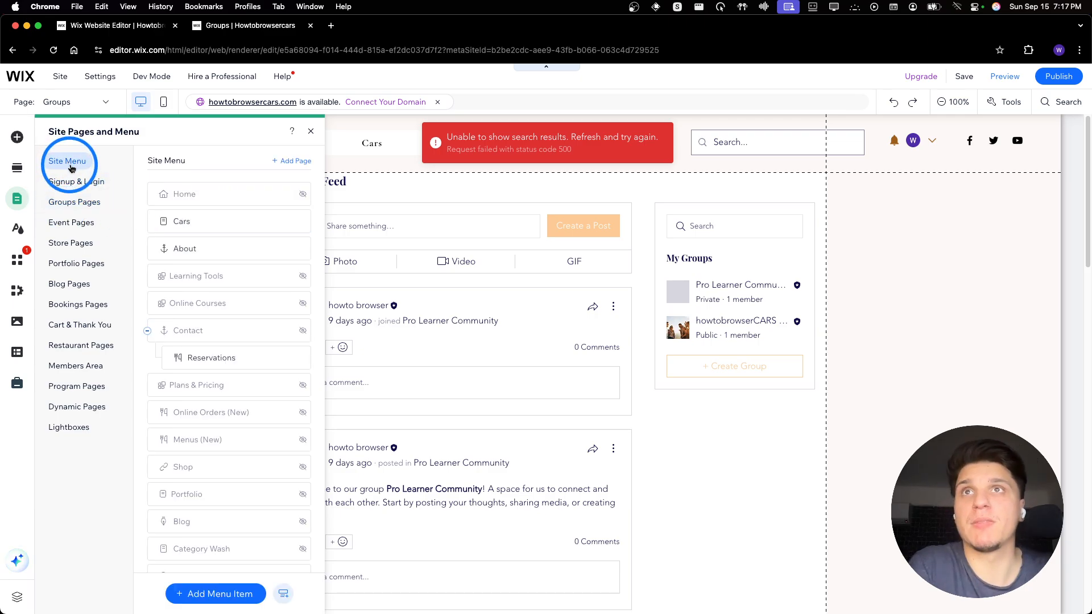
pyautogui.scroll(-4, 258, 270)
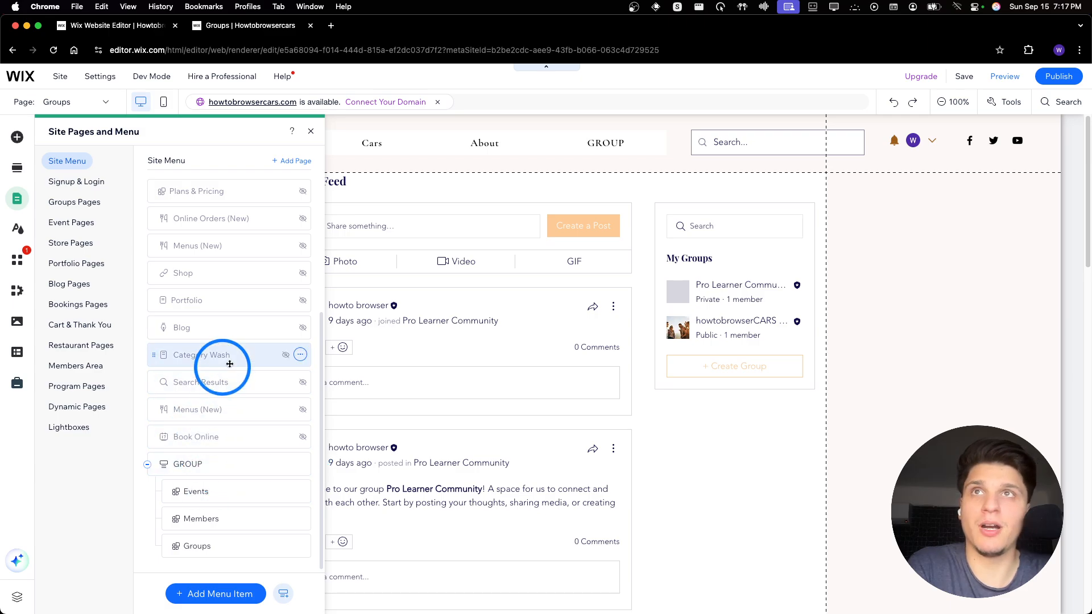
pyautogui.click(179, 136)
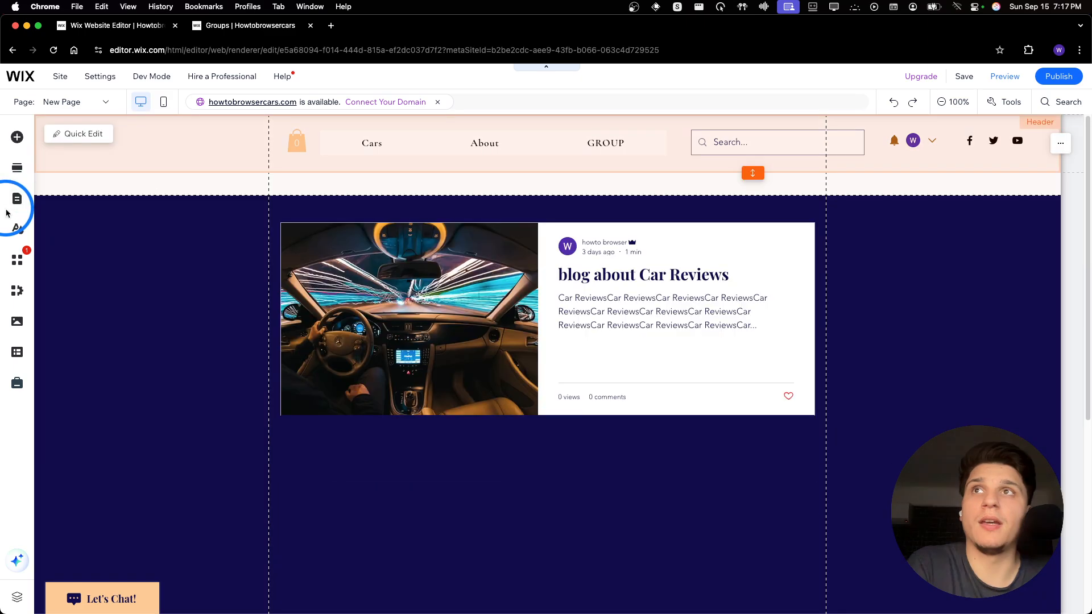
pyautogui.click(12, 209)
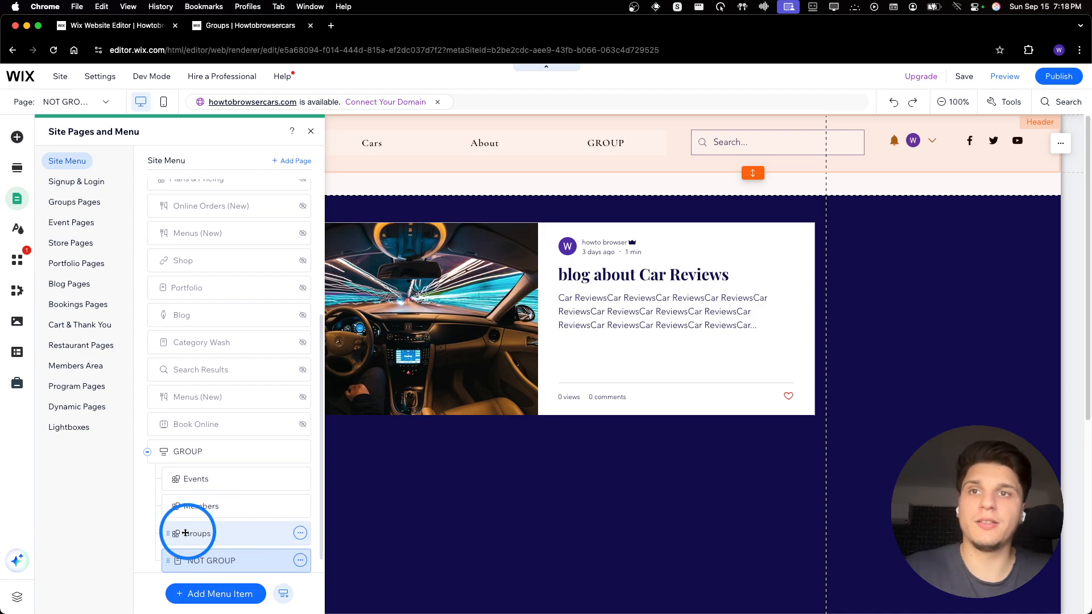
# Step: Try moving the NOT GROUP page out of the GROUP dropdown and undo the move
pyautogui.moveTo(167, 558)
pyautogui.mouseDown()
pyautogui.moveTo(131, 565)
pyautogui.moveTo(178, 565)
pyautogui.moveTo(108, 573)
pyautogui.moveTo(169, 570)
pyautogui.mouseUp()
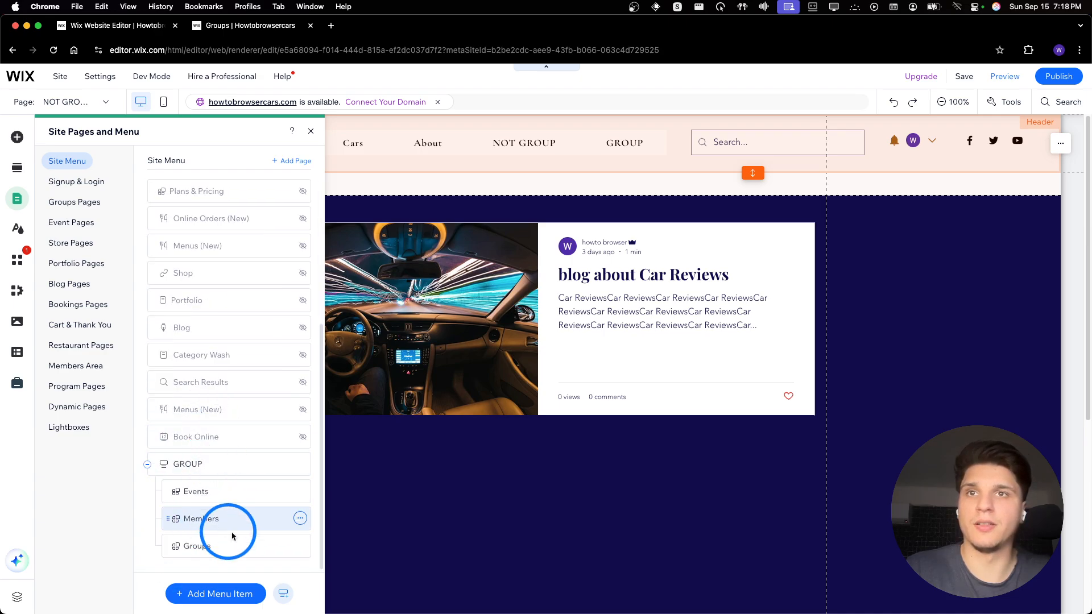
pyautogui.press('super+z')
pyautogui.scroll(-1, 229, 464)
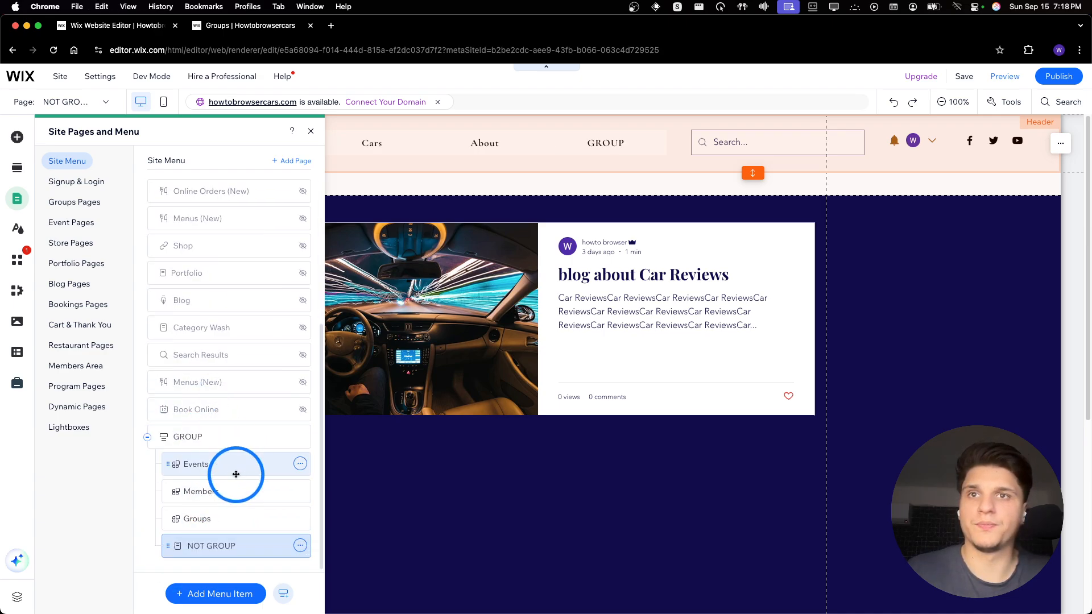
# Step: Move the NOT GROUP page to the top menu level above GROUP and nest the Members, Groups and Events pages under it
pyautogui.moveTo(168, 546); pyautogui.dragTo(142, 449)
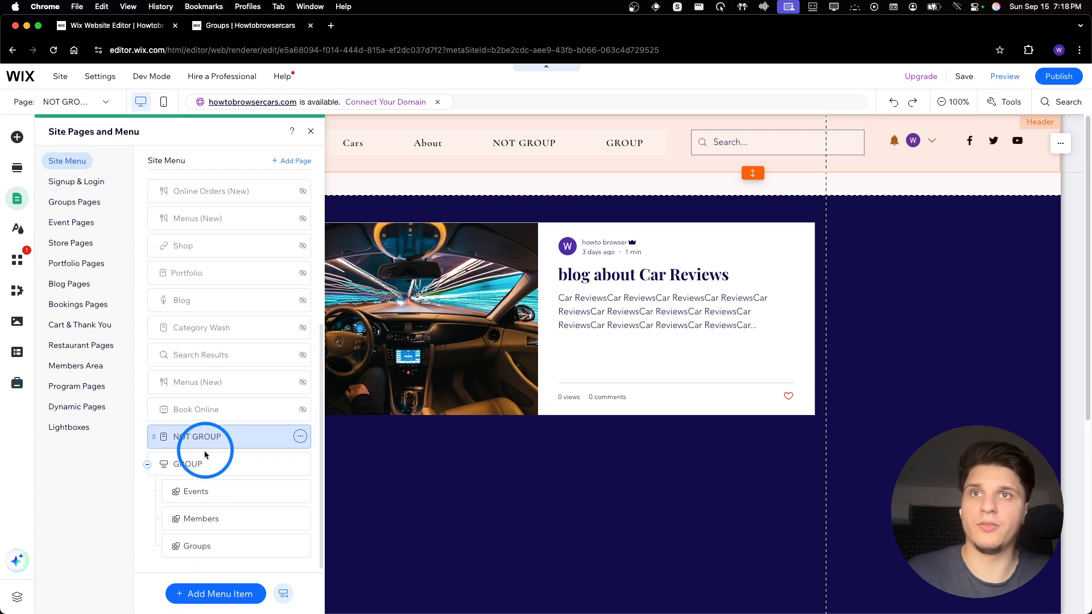
pyautogui.moveTo(171, 491); pyautogui.dragTo(183, 464)
pyautogui.moveTo(167, 521); pyautogui.dragTo(181, 473)
pyautogui.moveTo(175, 547); pyautogui.dragTo(221, 472)
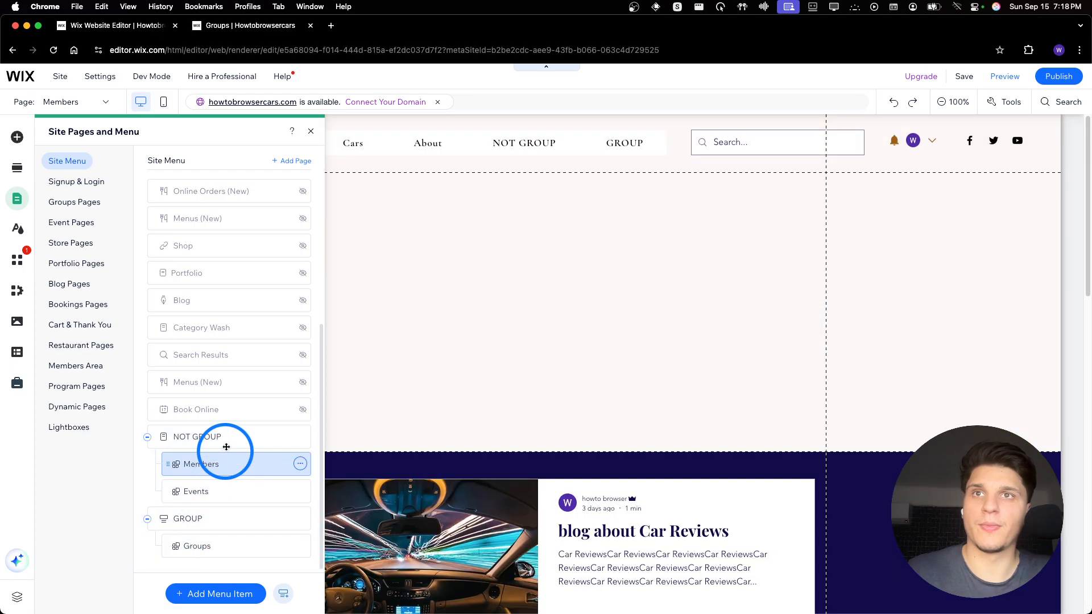
pyautogui.click(567, 222)
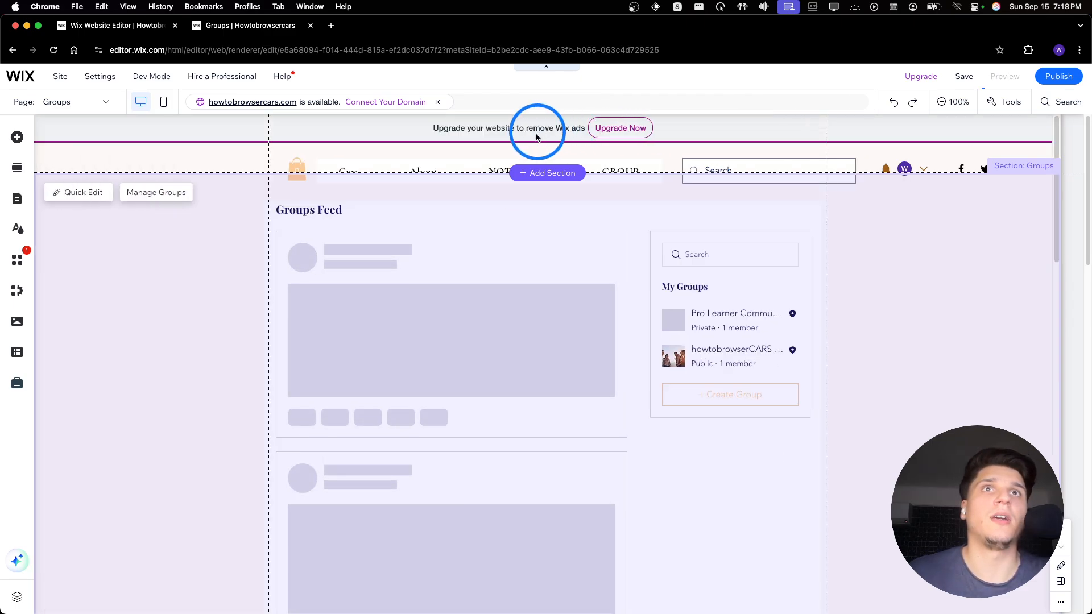
# Step: Preview the site and open the NOT GROUP page and its nested Groups page from the navigation menu
pyautogui.moveTo(509, 169)
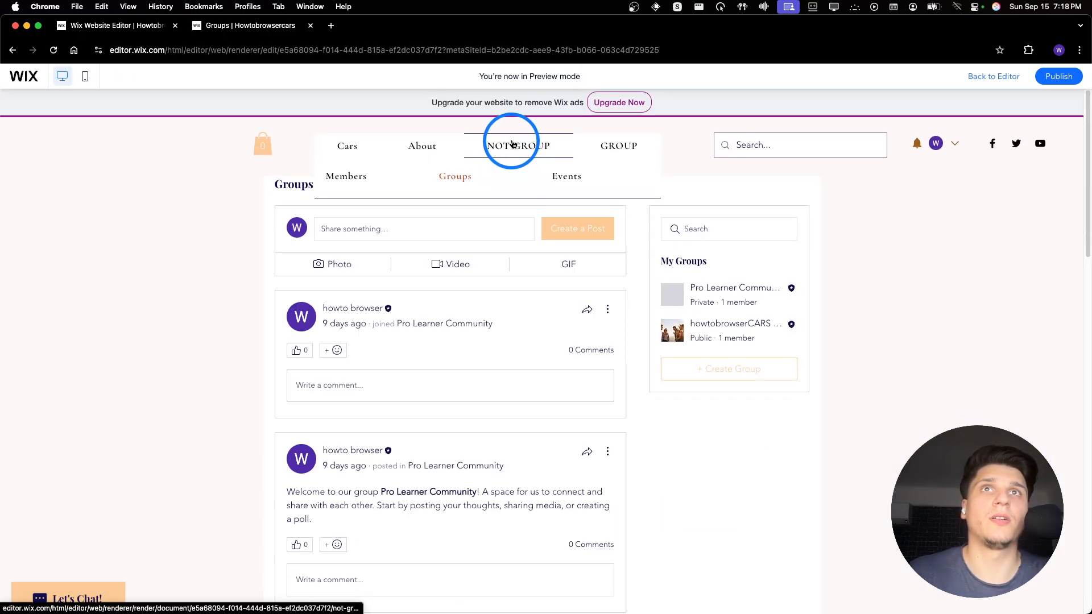
pyautogui.click(511, 144)
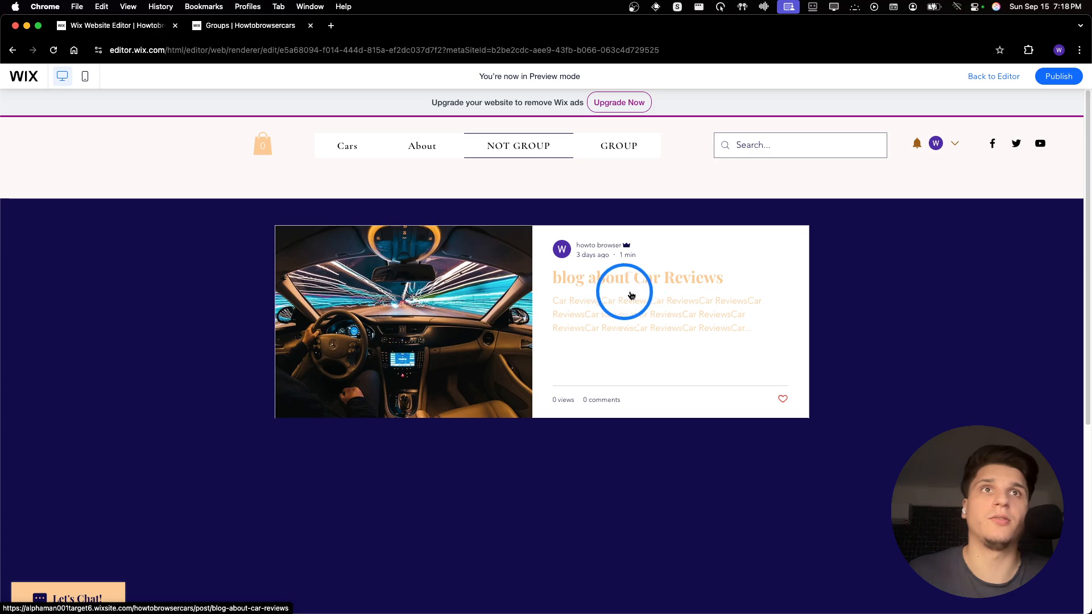
pyautogui.moveTo(500, 149)
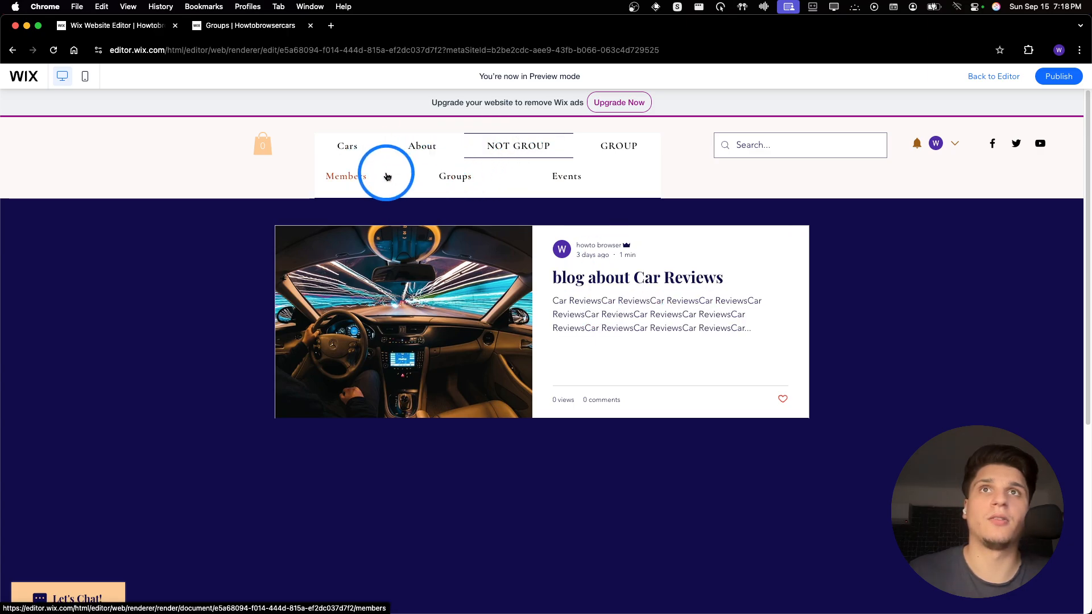
pyautogui.click(462, 178)
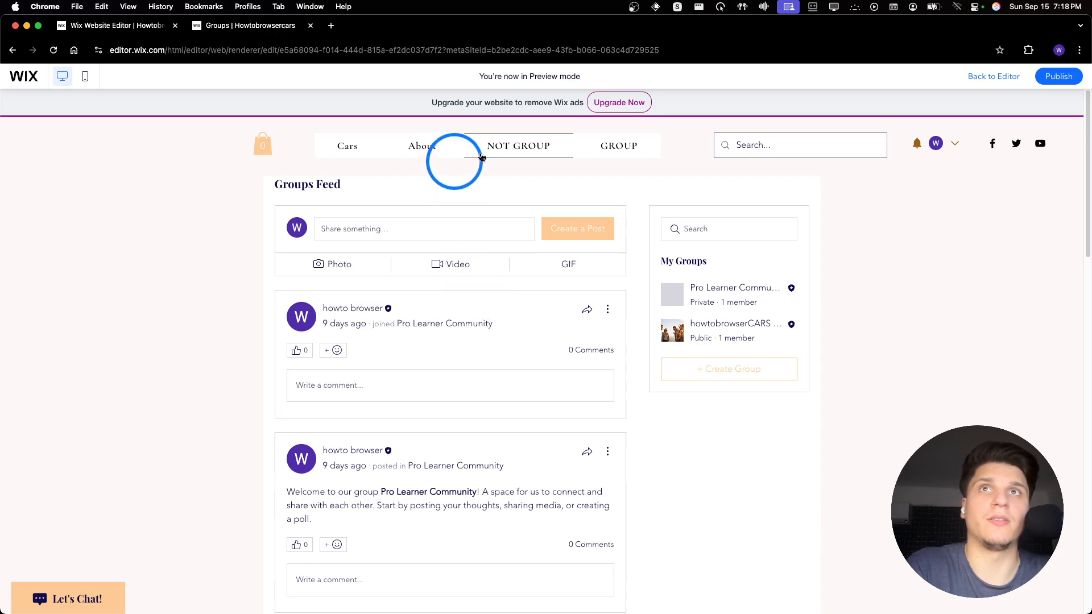
# Step: Open the nested Events page and the NOT GROUP page from the navigation menu, and return to the editor
pyautogui.moveTo(501, 149)
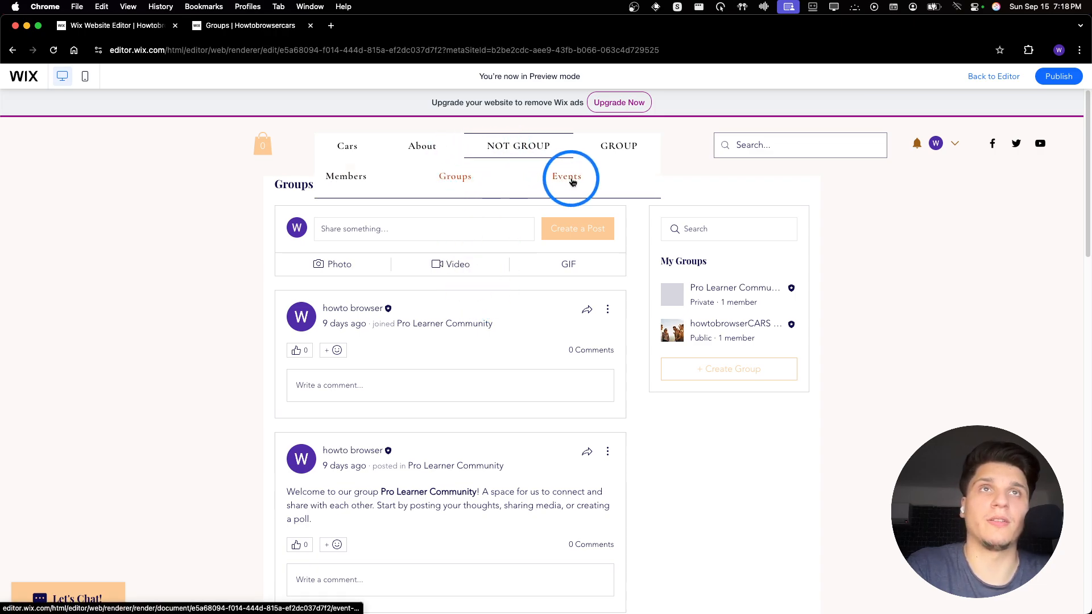
pyautogui.click(569, 178)
pyautogui.moveTo(519, 146)
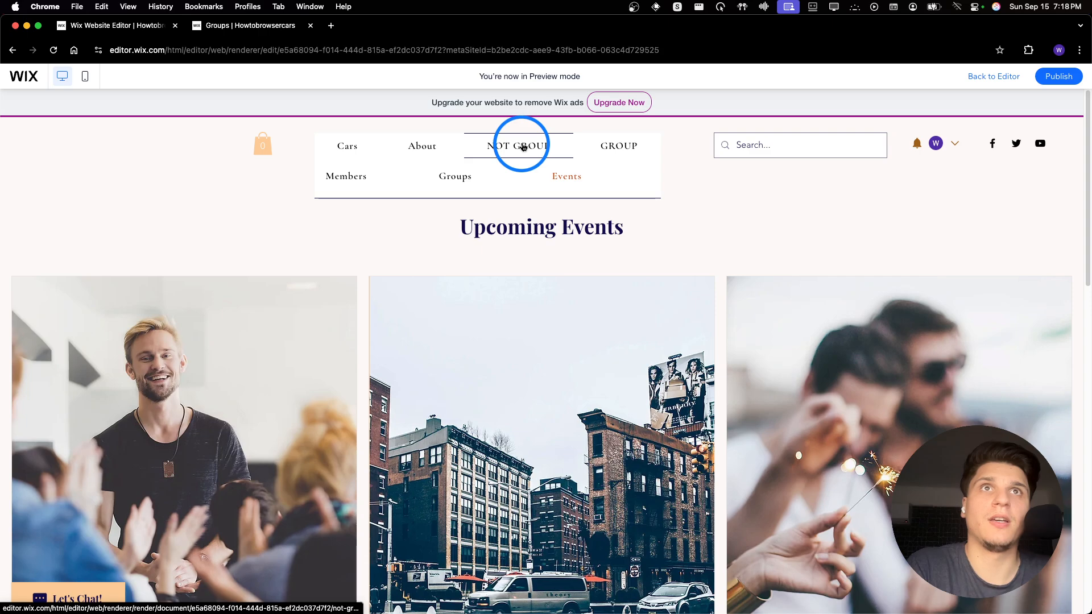
pyautogui.click(523, 147)
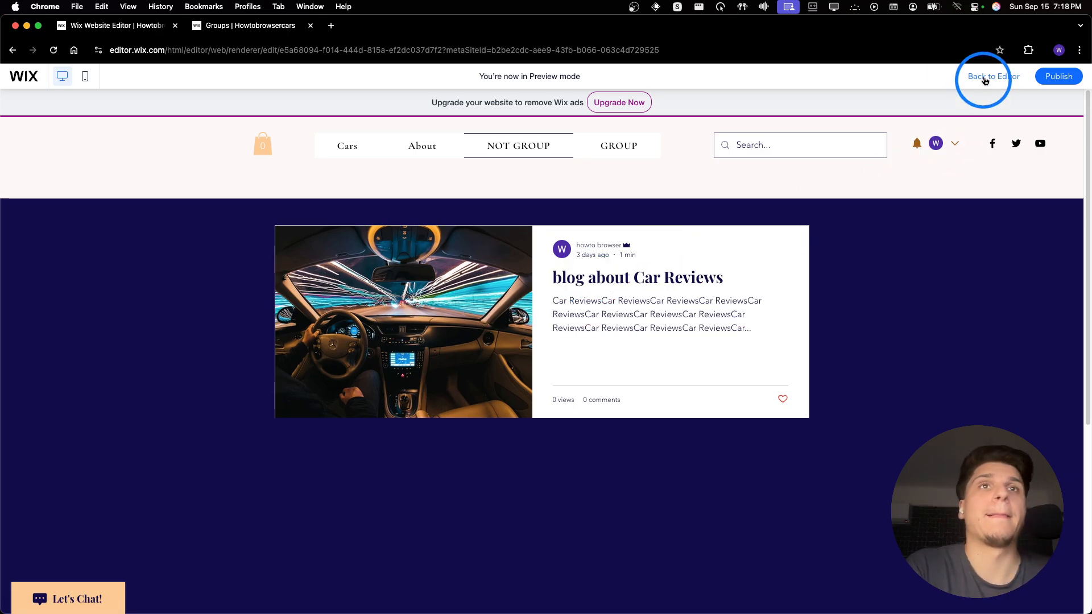
pyautogui.click(985, 81)
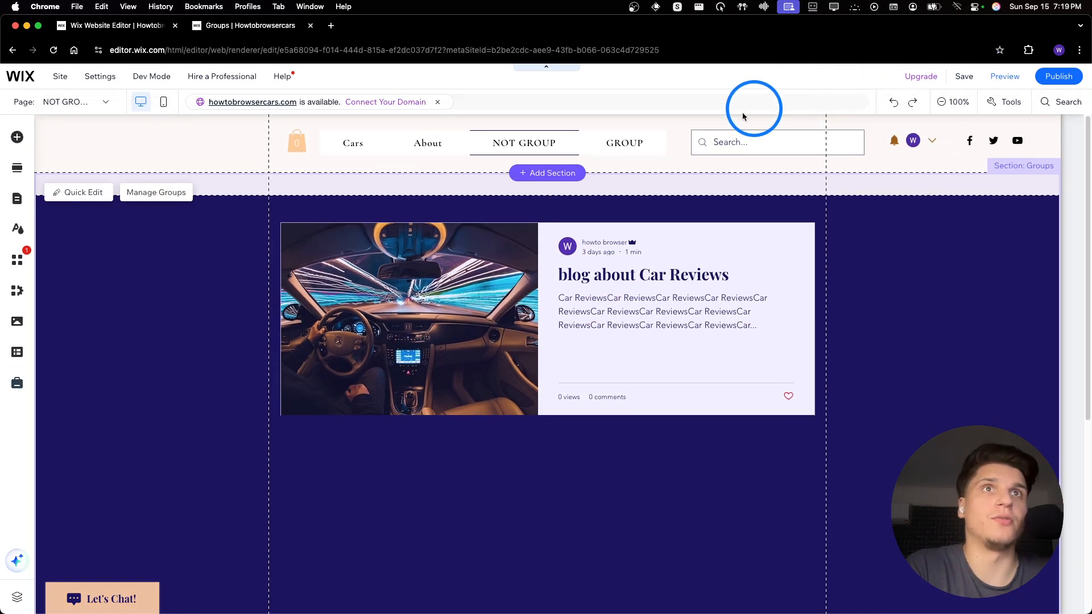